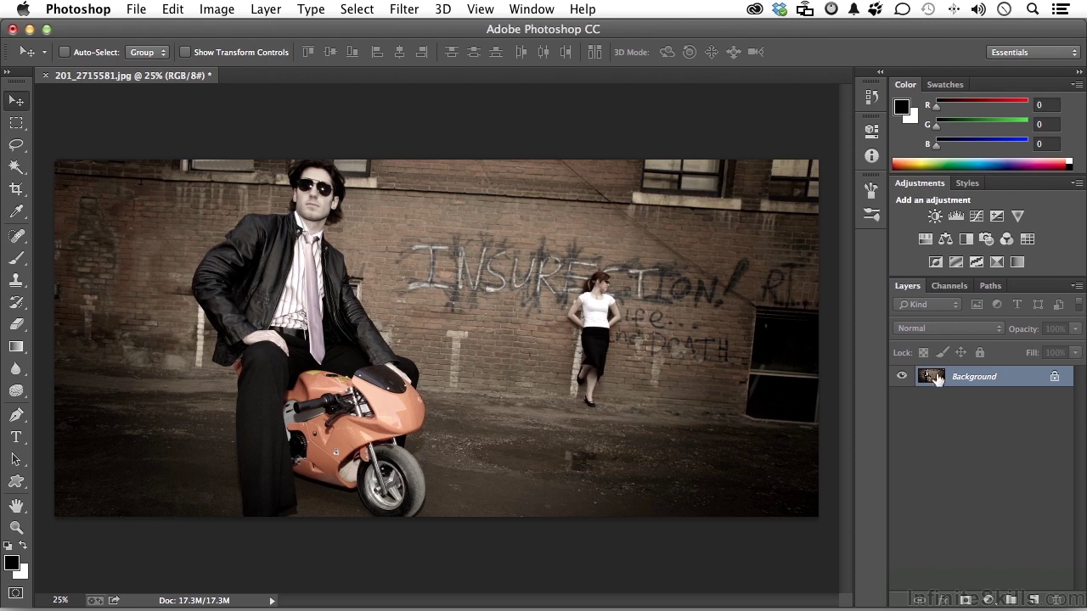
Step: Duplicate the Background layer into a new Layer 1 with Ctrl+J
drag(937, 381, 937, 376)
key(ctrl+j)
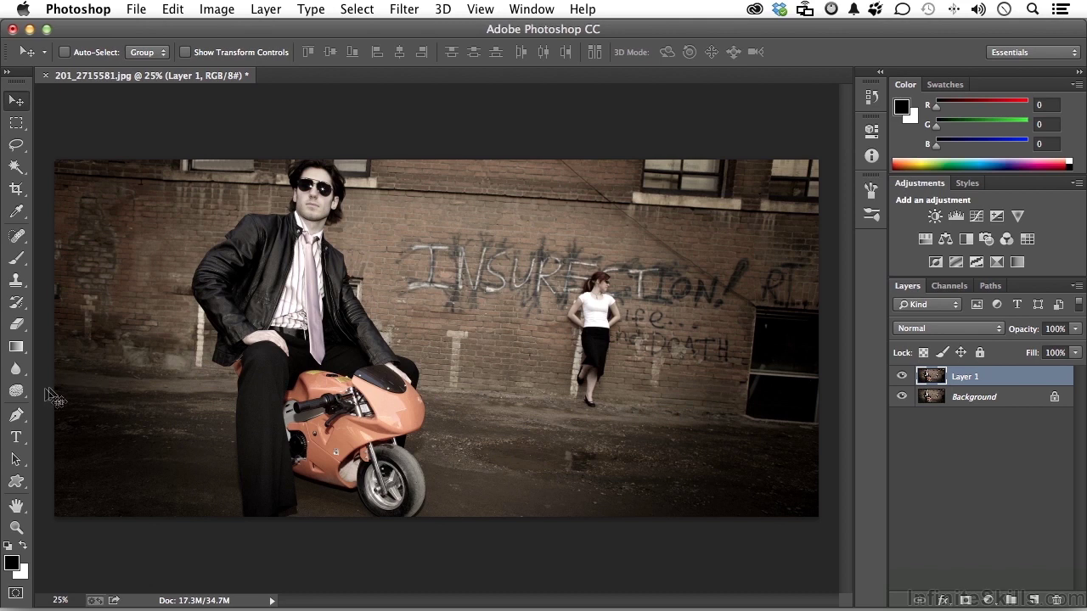
Step: Select the Dodge Tool, set Exposure to 8%, and enable Airbrush build-up
click(16, 390)
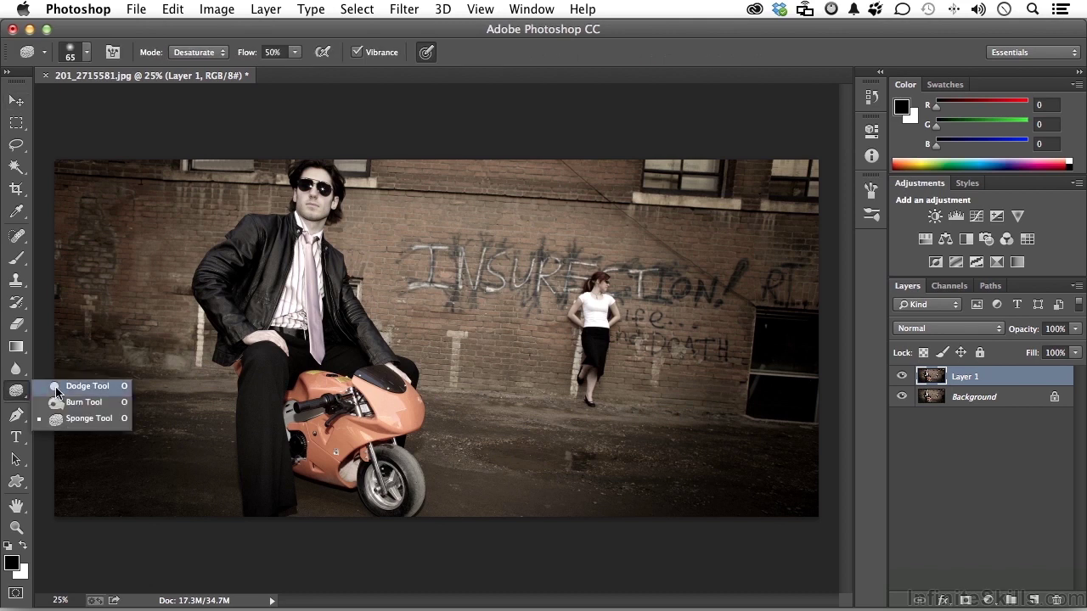
click(57, 389)
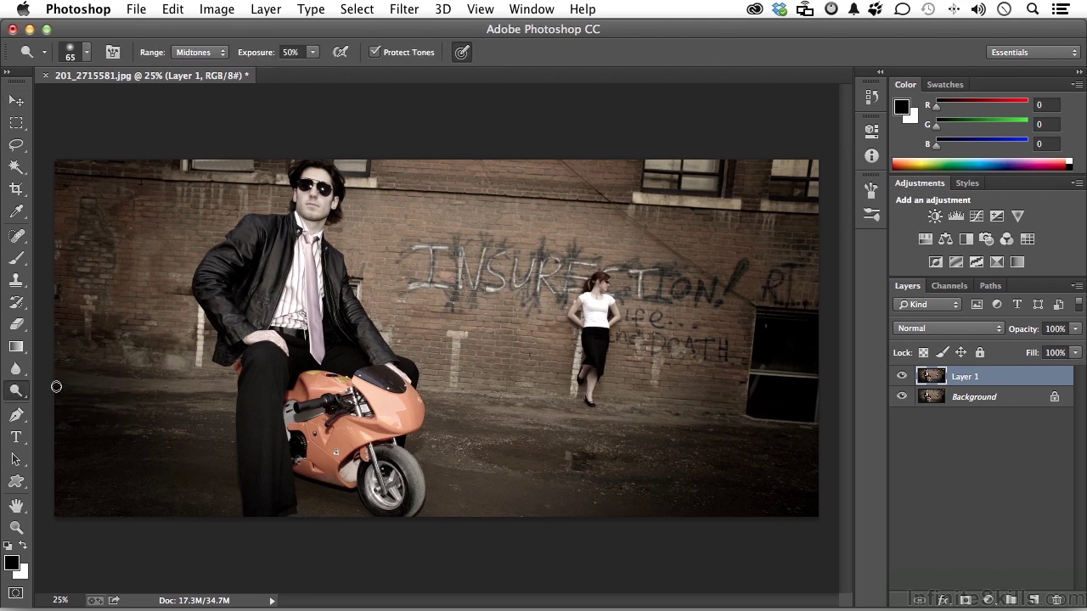
click(313, 54)
drag(312, 72, 280, 78)
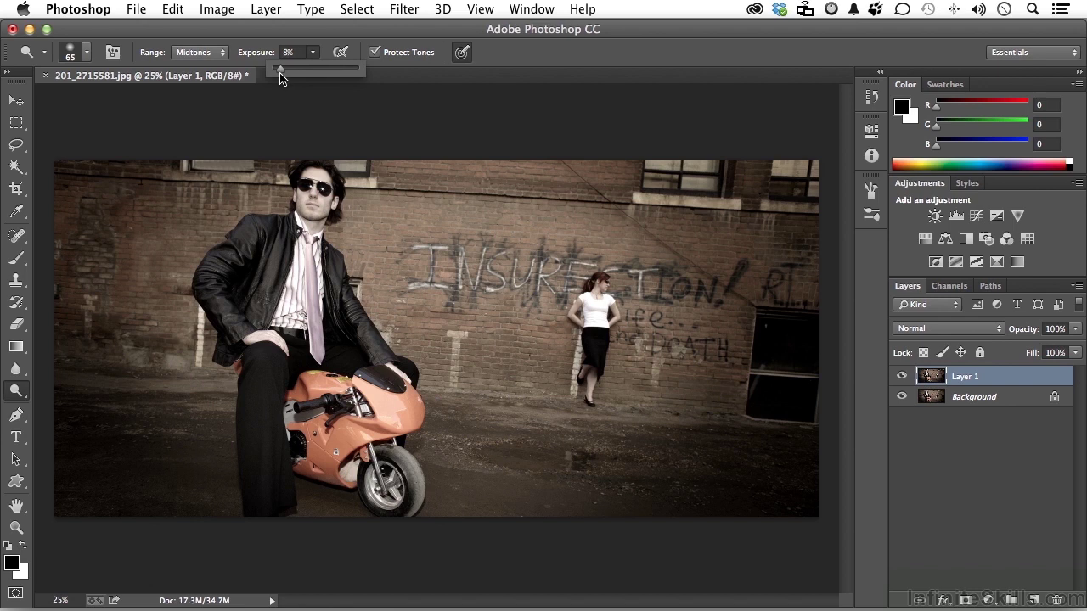
click(338, 54)
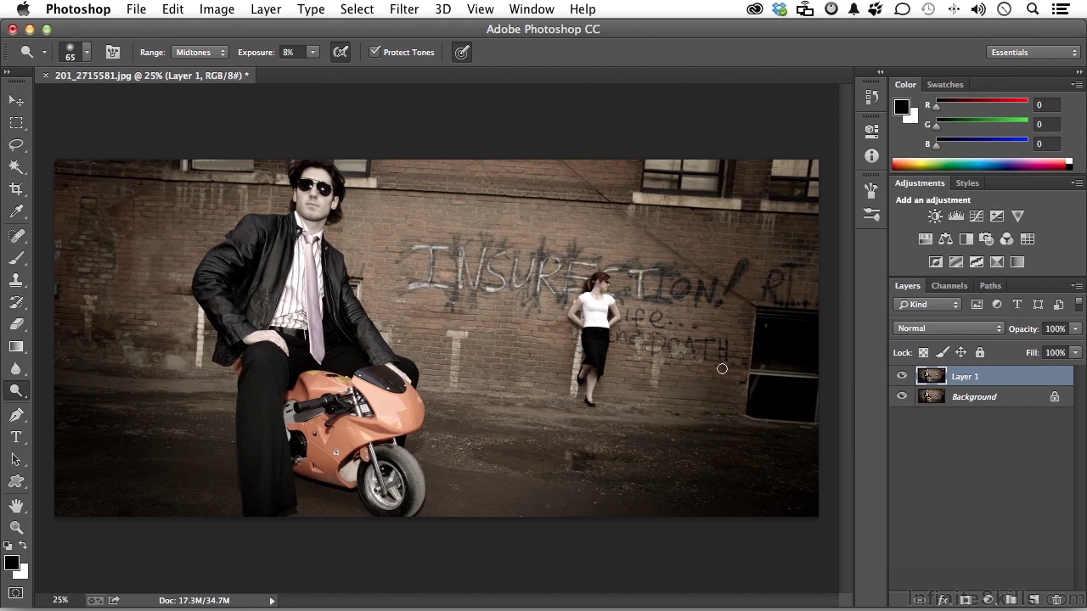
Step: Enlarge the Dodge brush to dodge the dark edges of the photo on Layer 1
key(bracketright)
key(bracketright)
key(bracketright)
key(bracketright)
key(bracketright)
key(bracketright)
key(bracketright)
key(bracketright)
key(bracketright)
key(bracketright)
key(bracketright)
key(bracketright)
key(bracketright)
key(bracketright)
key(bracketright)
key(bracketright)
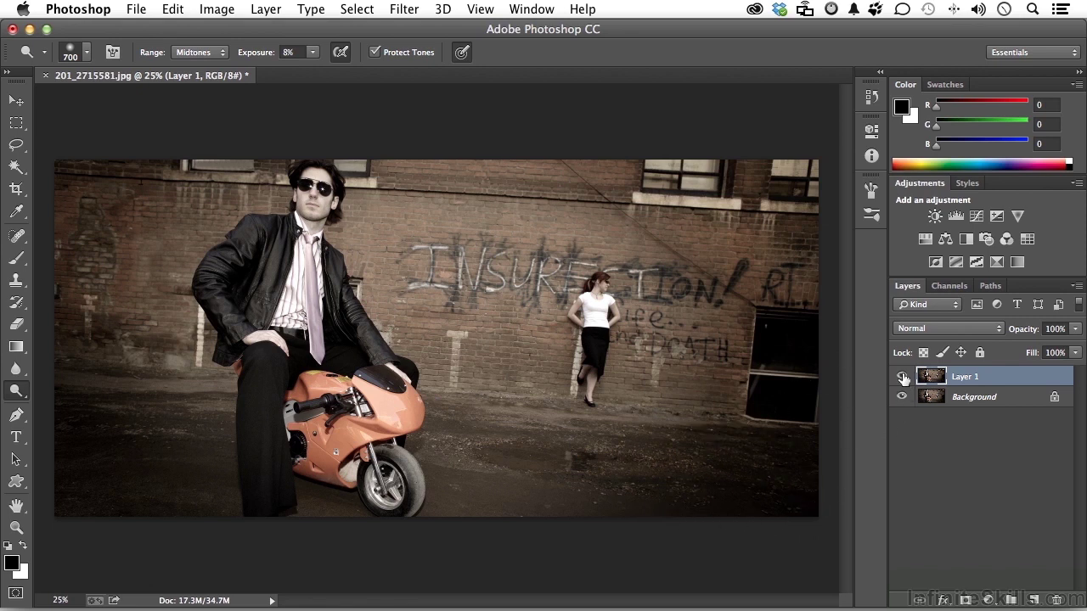
Step: Compare Layer 1 against the original, then set the Dodge range to Shadows
click(901, 376)
click(902, 376)
click(201, 53)
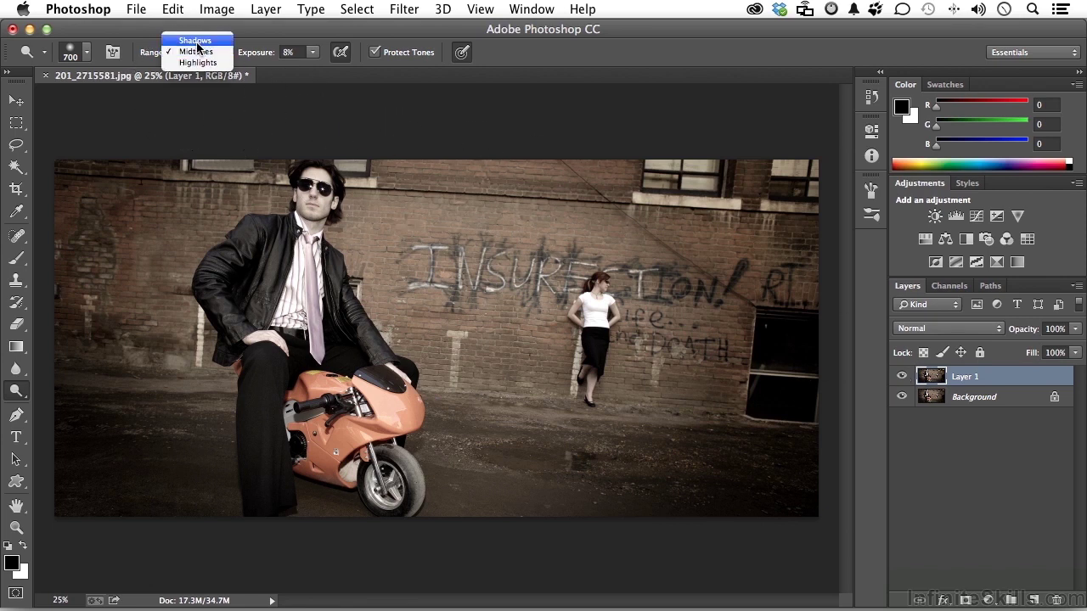
click(196, 43)
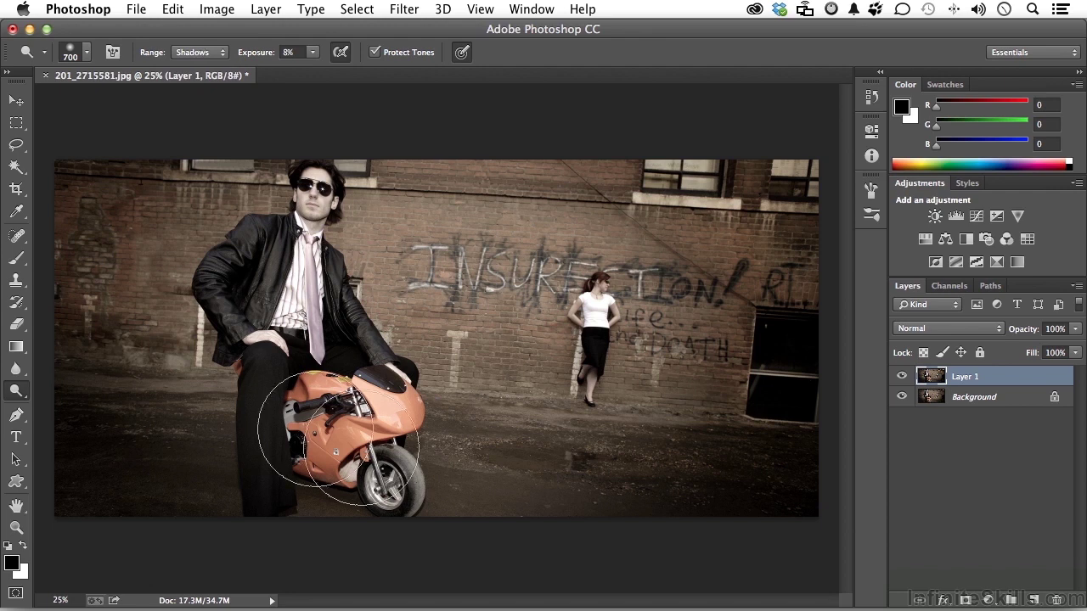
Step: Dodge the shadowy ground by the doorway, lower left and right edge, then compare before/after
mouse_move(788, 424)
mouse_down()
mouse_move(679, 472)
mouse_move(764, 466)
mouse_move(795, 429)
mouse_move(813, 230)
mouse_move(801, 461)
mouse_move(724, 507)
mouse_move(636, 456)
mouse_move(616, 461)
mouse_move(739, 449)
mouse_move(712, 533)
mouse_up()
mouse_move(114, 461)
mouse_down()
mouse_move(98, 437)
mouse_move(113, 439)
mouse_move(157, 488)
mouse_move(102, 411)
mouse_move(102, 437)
mouse_move(93, 264)
mouse_move(100, 243)
mouse_move(98, 264)
mouse_move(171, 188)
mouse_move(85, 192)
mouse_move(104, 360)
mouse_move(127, 403)
mouse_move(131, 488)
mouse_move(102, 473)
mouse_up()
mouse_move(815, 222)
mouse_down()
mouse_move(789, 243)
mouse_move(752, 194)
mouse_move(752, 399)
mouse_move(795, 458)
mouse_move(739, 463)
mouse_move(772, 480)
mouse_move(704, 466)
mouse_move(621, 472)
mouse_move(721, 468)
mouse_move(772, 493)
mouse_move(811, 371)
mouse_move(789, 364)
mouse_move(812, 194)
mouse_move(831, 245)
mouse_up()
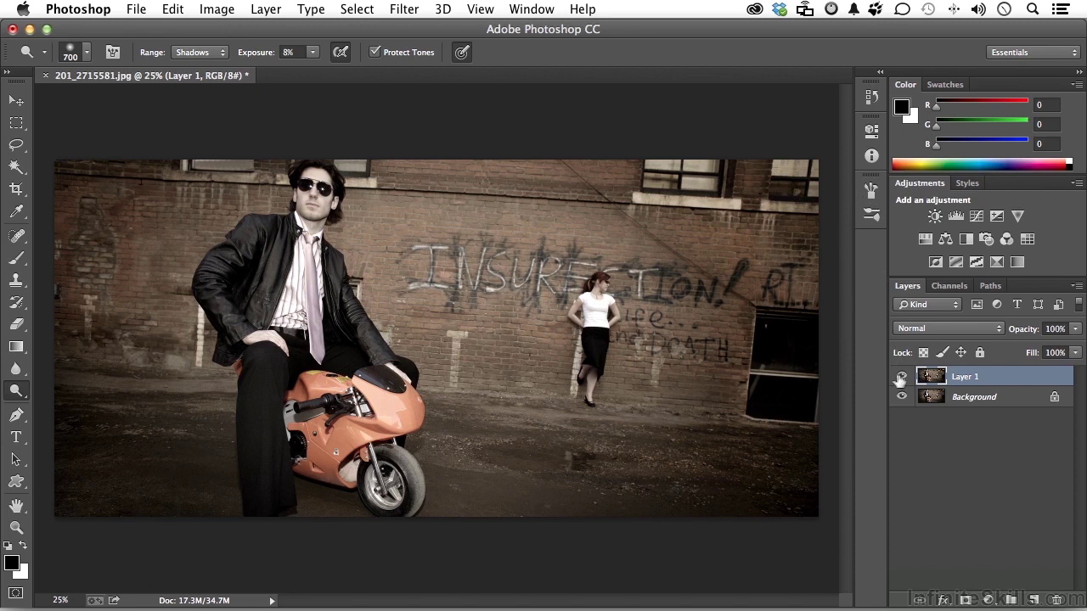
click(902, 377)
Step: Show Layer 1 again and switch from the Dodge Tool to the Burn Tool
click(902, 377)
click(17, 393)
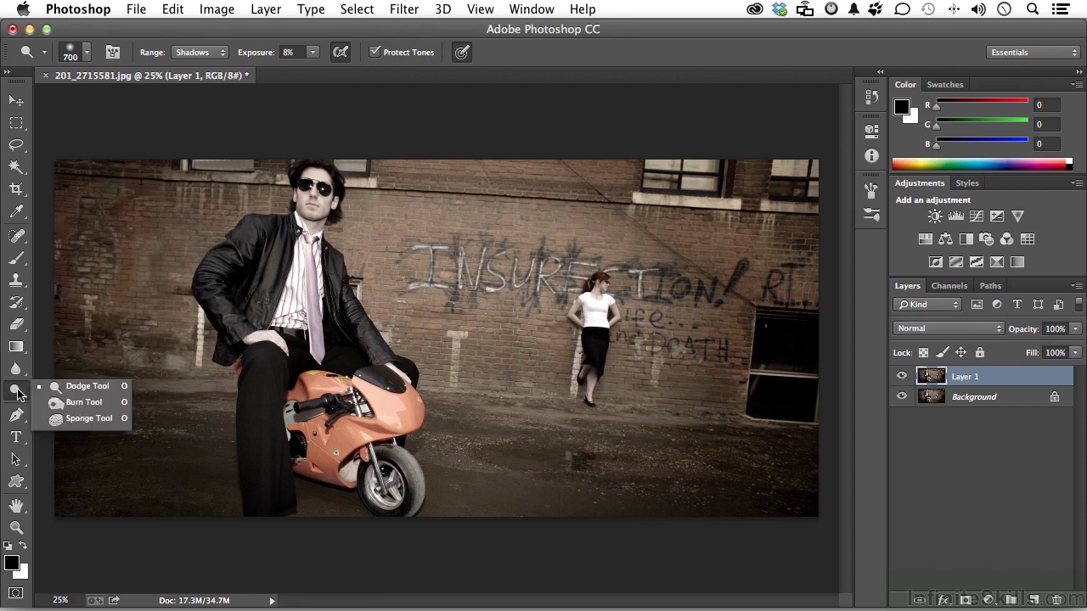
click(83, 402)
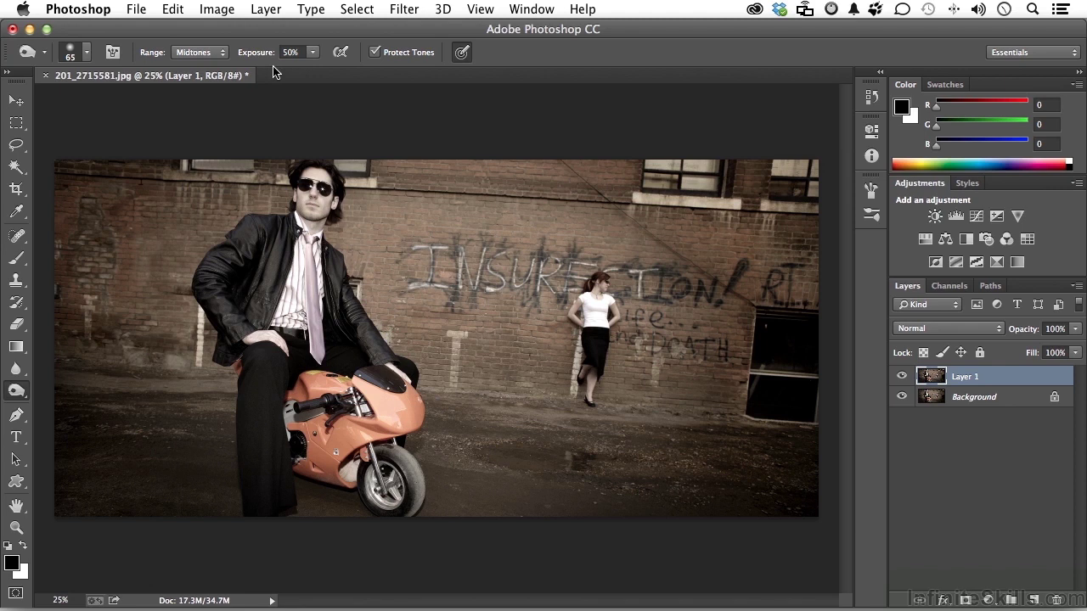
Step: Burn the central brick wall at 7% exposure with Airbrush and a 600-pixel brush
click(312, 53)
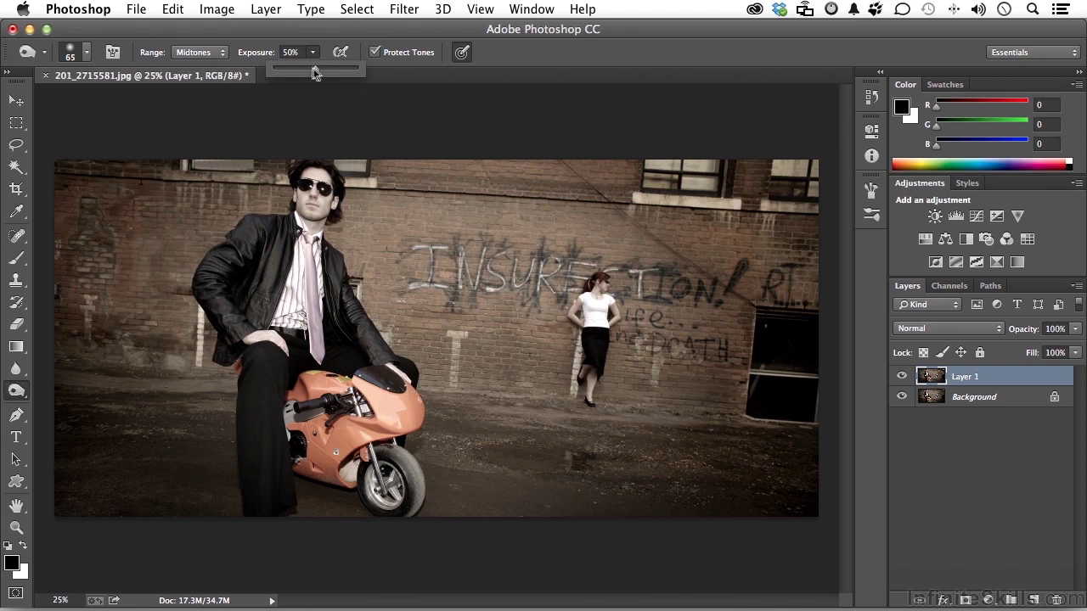
drag(313, 72, 279, 74)
click(339, 53)
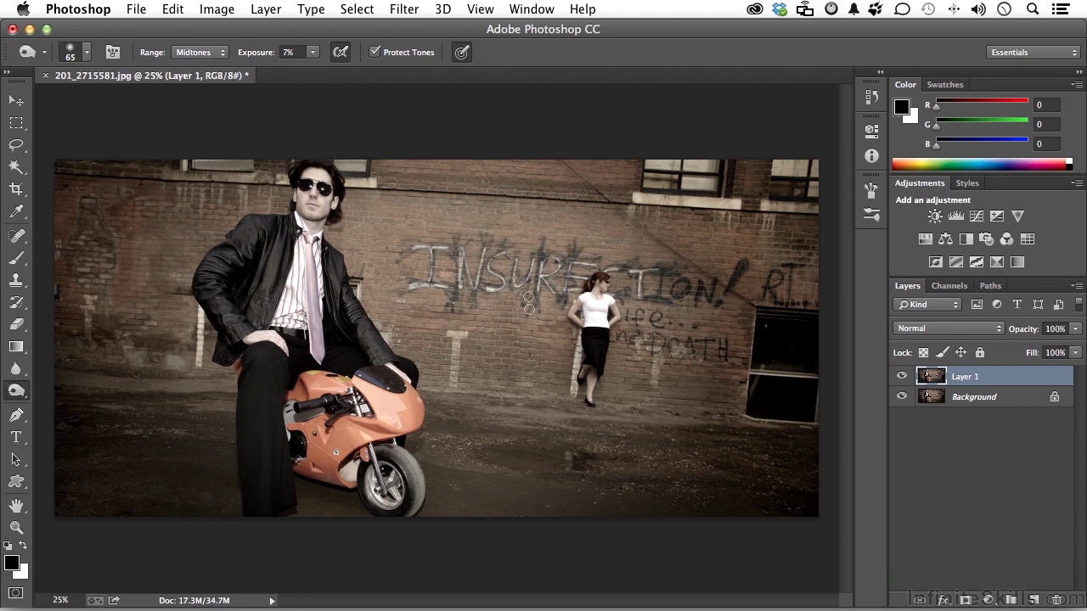
key(bracketright)
key(bracketright)
key(bracketright)
key(bracketright)
key(bracketright)
key(bracketright)
key(bracketright)
key(bracketright)
key(bracketright)
key(bracketright)
key(bracketright)
key(bracketright)
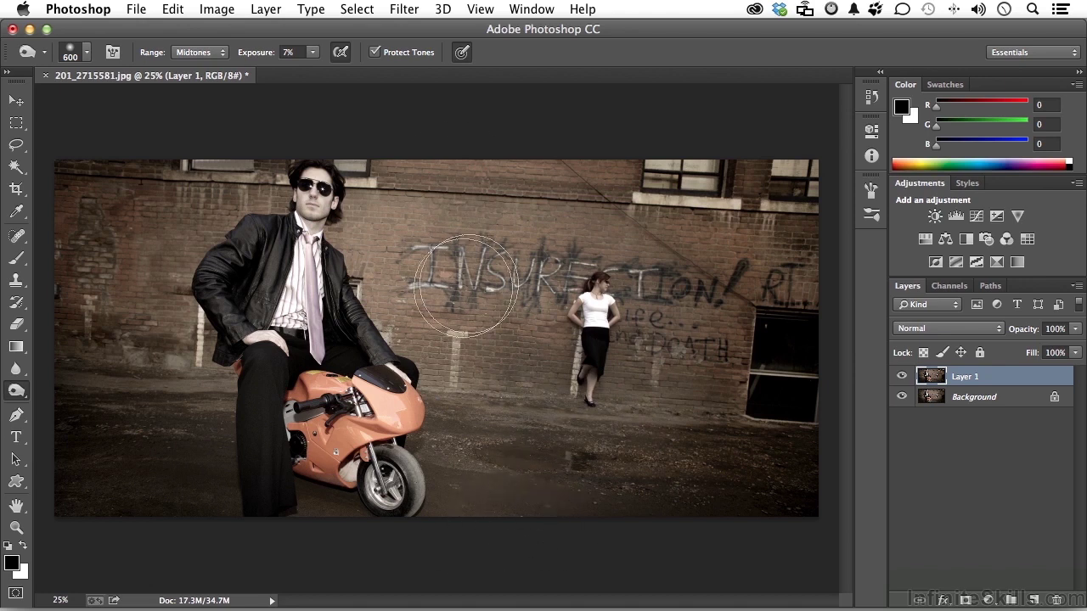
mouse_move(67, 305)
mouse_down()
mouse_move(90, 327)
mouse_move(91, 268)
mouse_move(90, 292)
mouse_move(144, 225)
mouse_move(124, 327)
mouse_move(110, 278)
mouse_move(127, 341)
mouse_move(127, 306)
mouse_up()
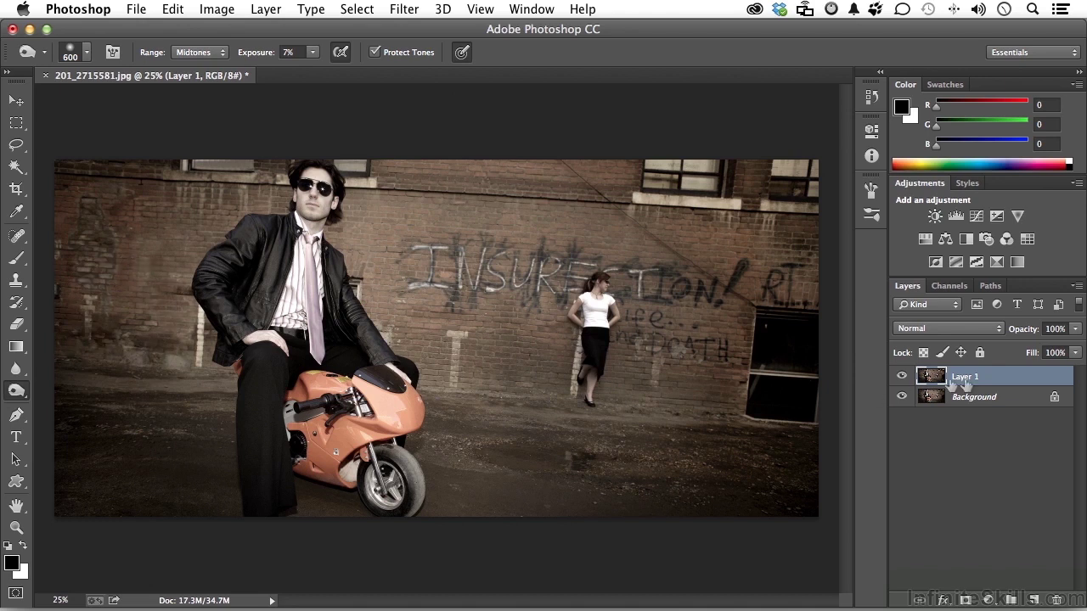
click(900, 377)
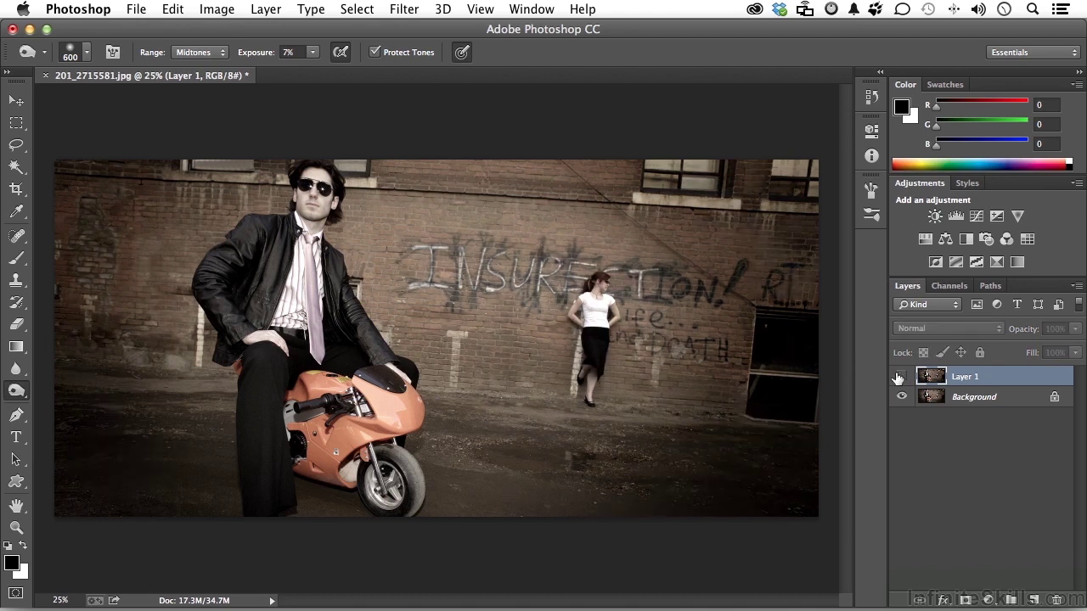
click(900, 376)
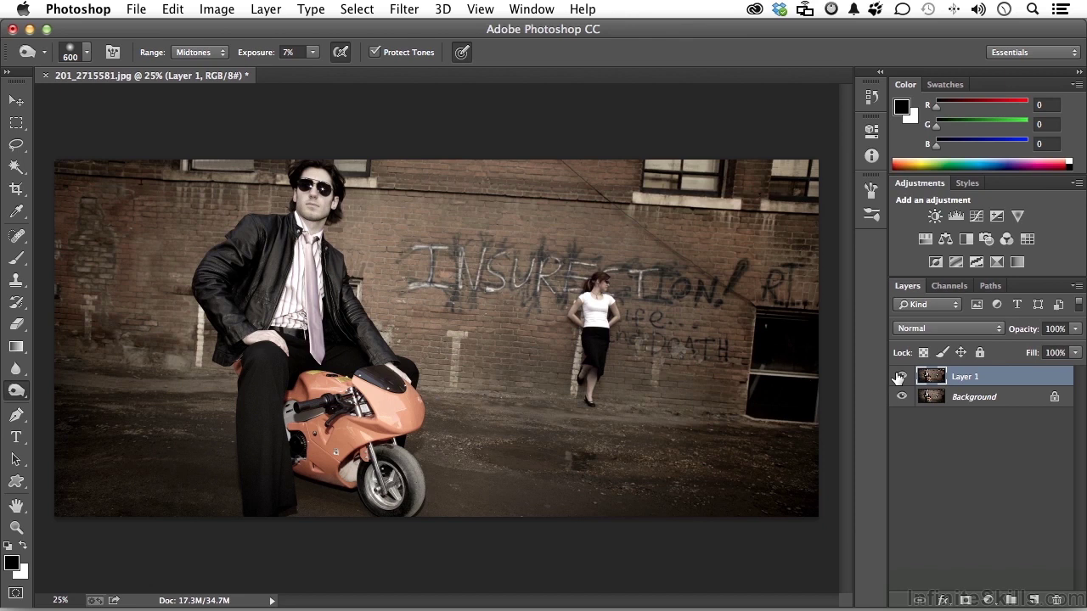